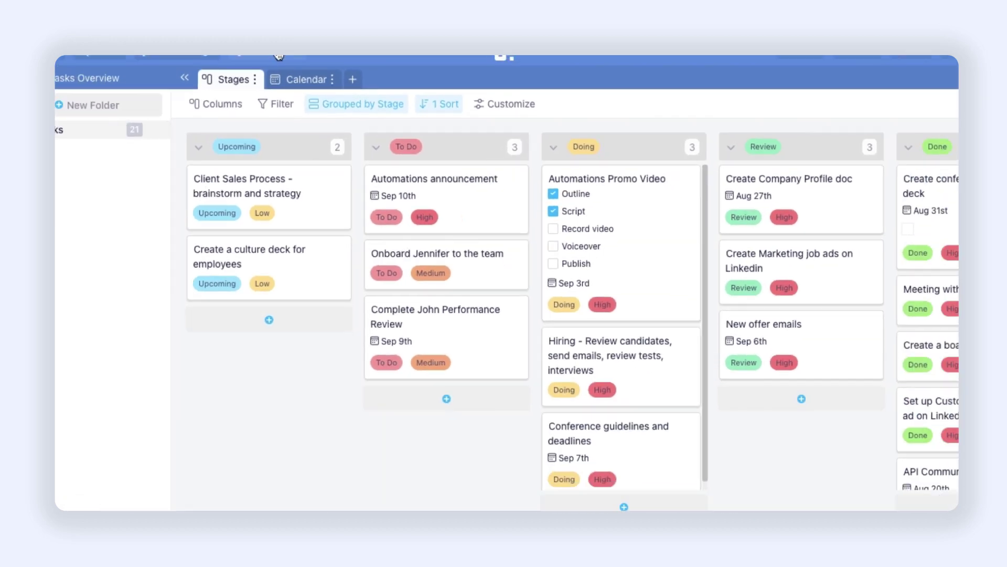
Open the automations gallery and browse the template categories, from Recommended down to Reminders
click(279, 56)
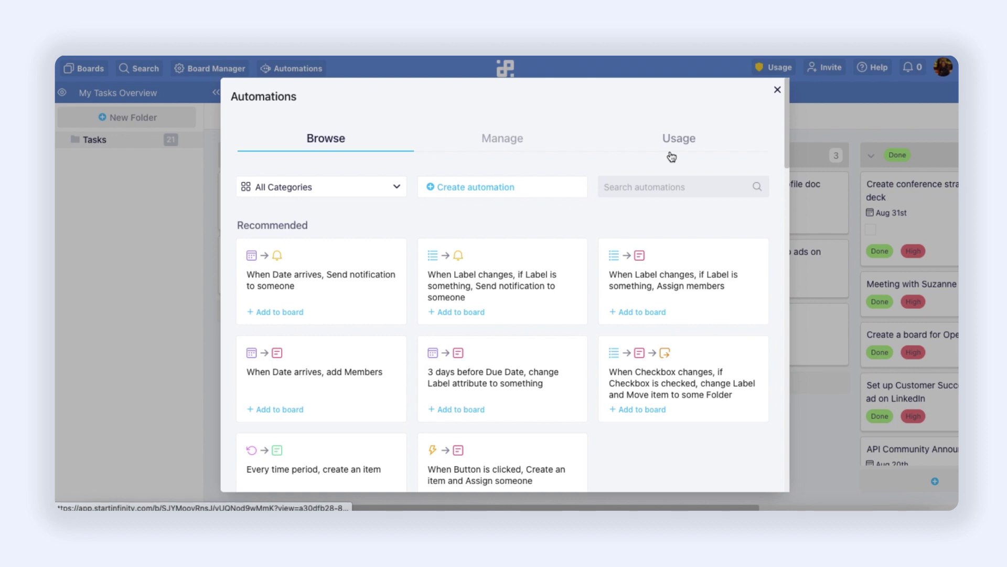
click(398, 193)
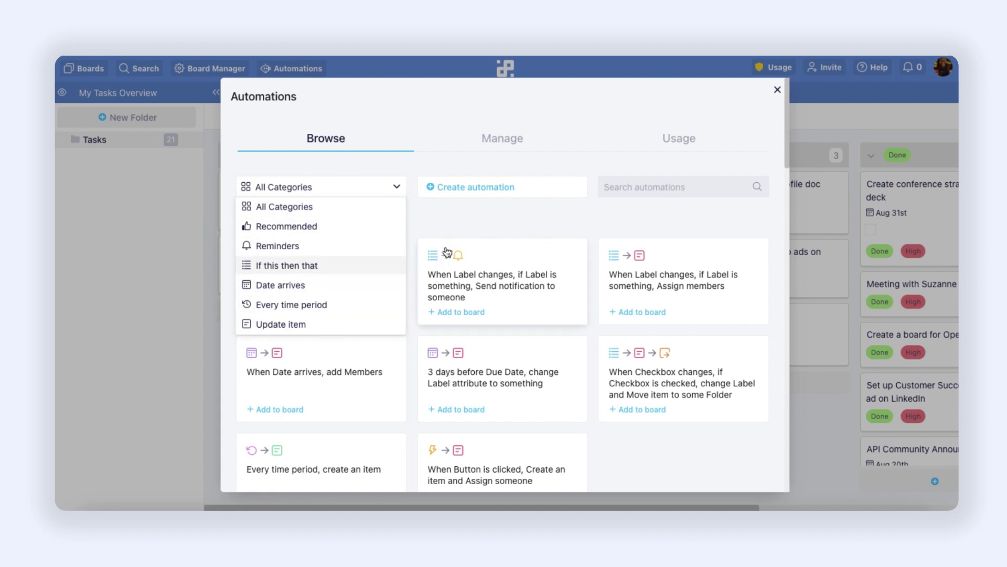
click(430, 230)
scroll(311, 336, down, 3)
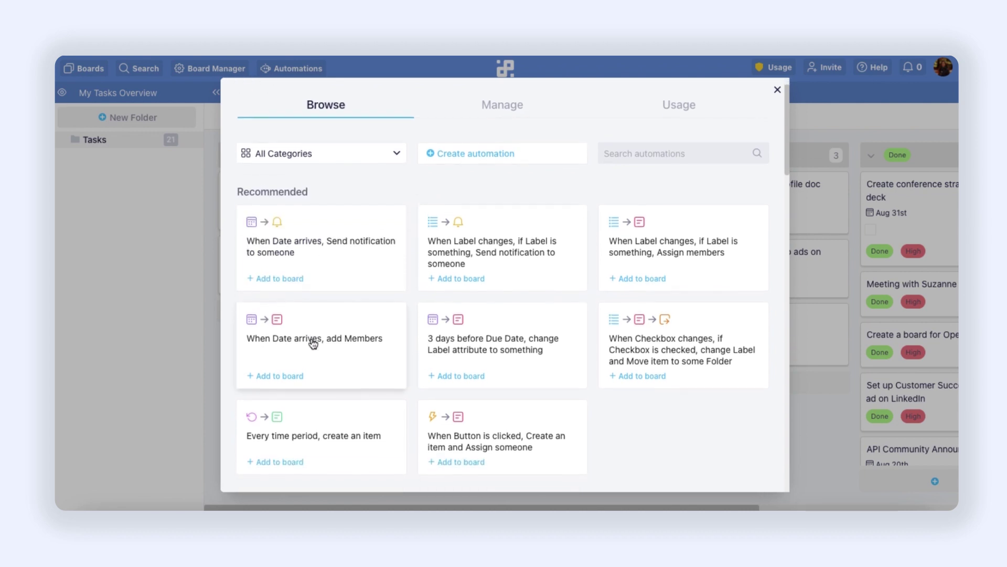
scroll(313, 343, down, 7)
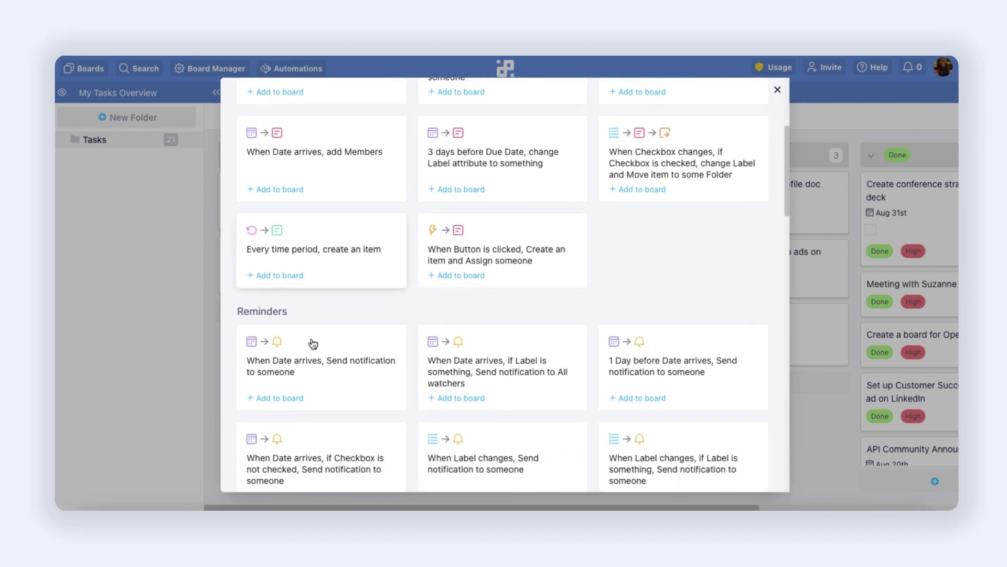
scroll(313, 343, down, 4)
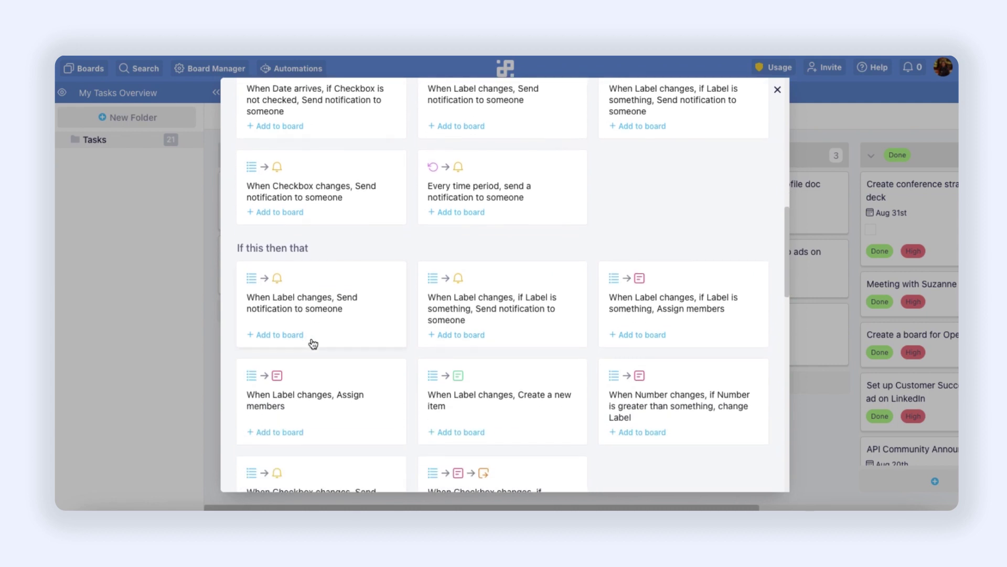
scroll(313, 343, down, 2)
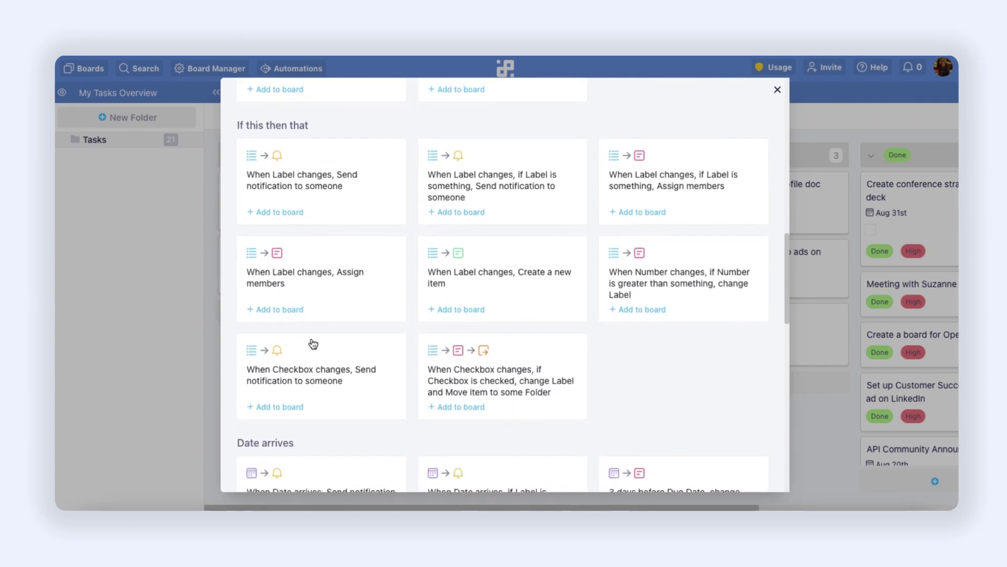
scroll(313, 344, up, 6)
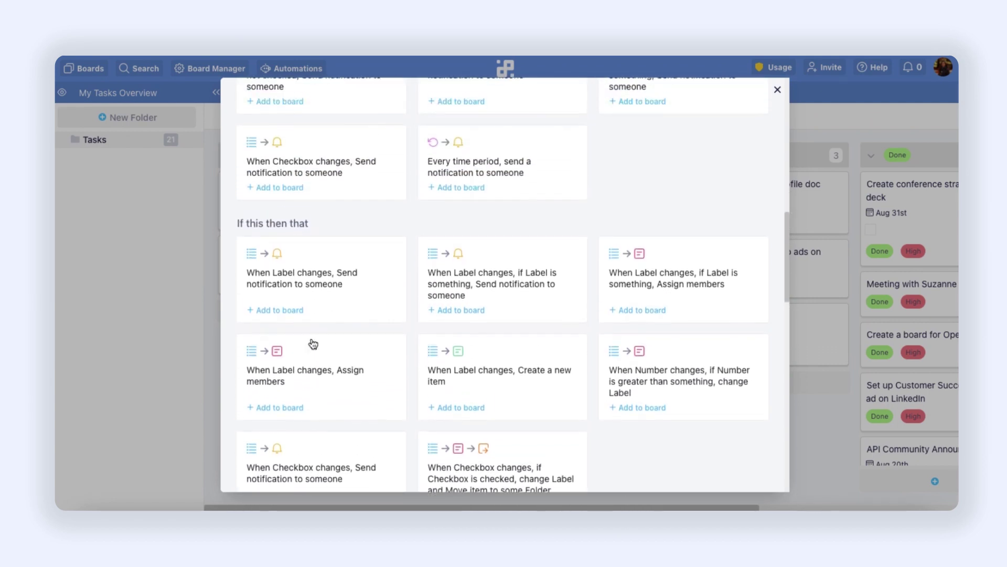
scroll(345, 228, up, 8)
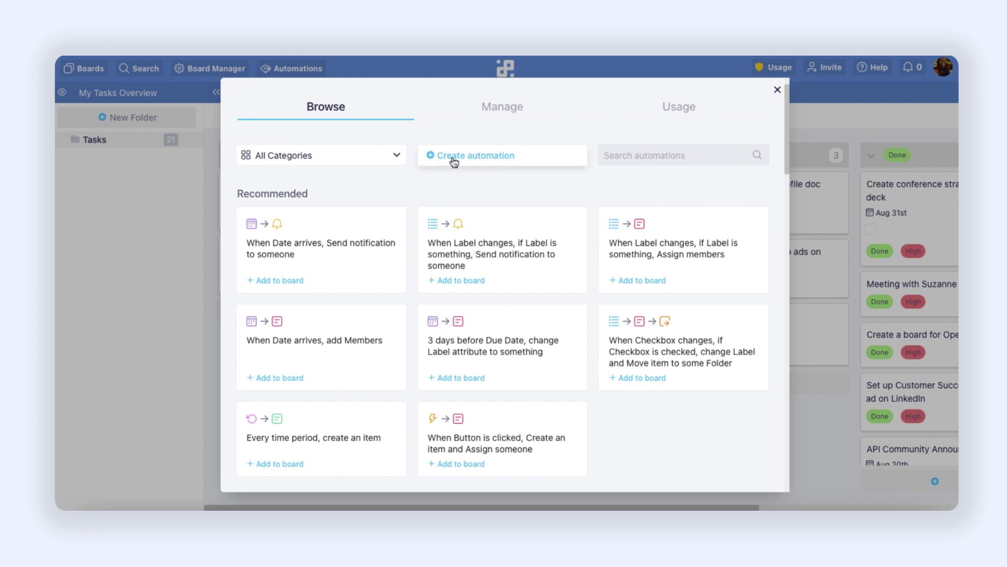
Start a blank automation, name it 'My Reminder', and open the trigger choices
click(470, 159)
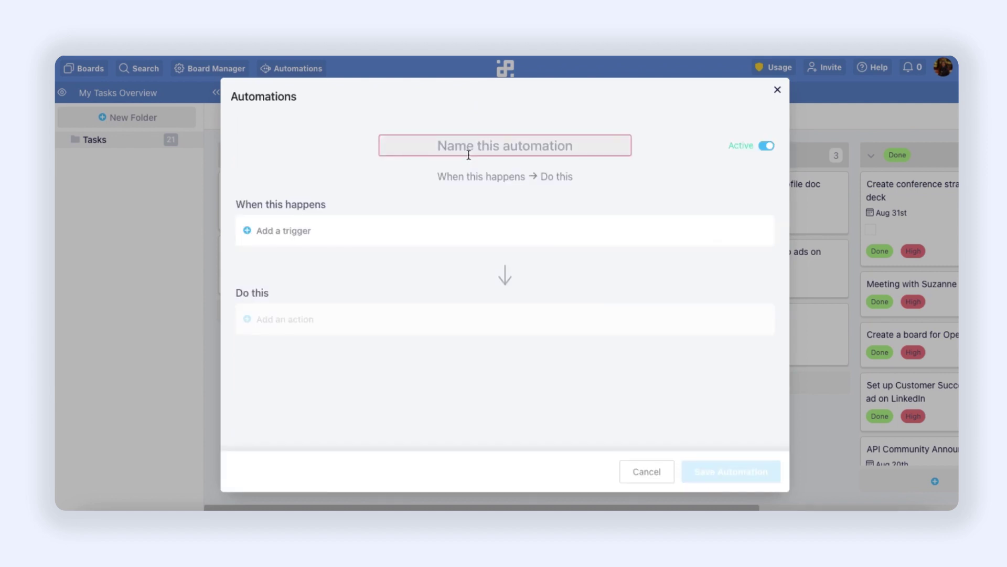
click(471, 153)
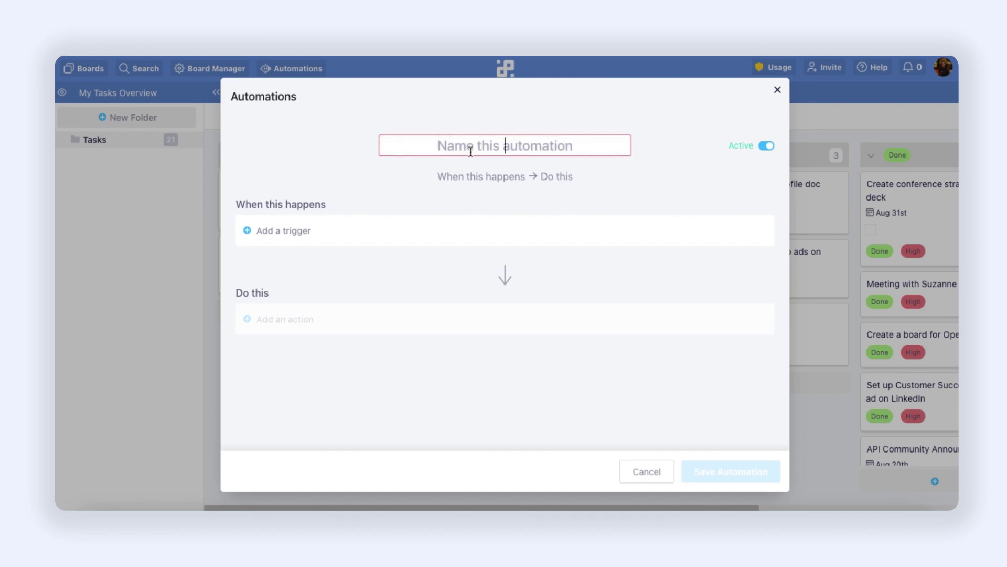
text(My Re)
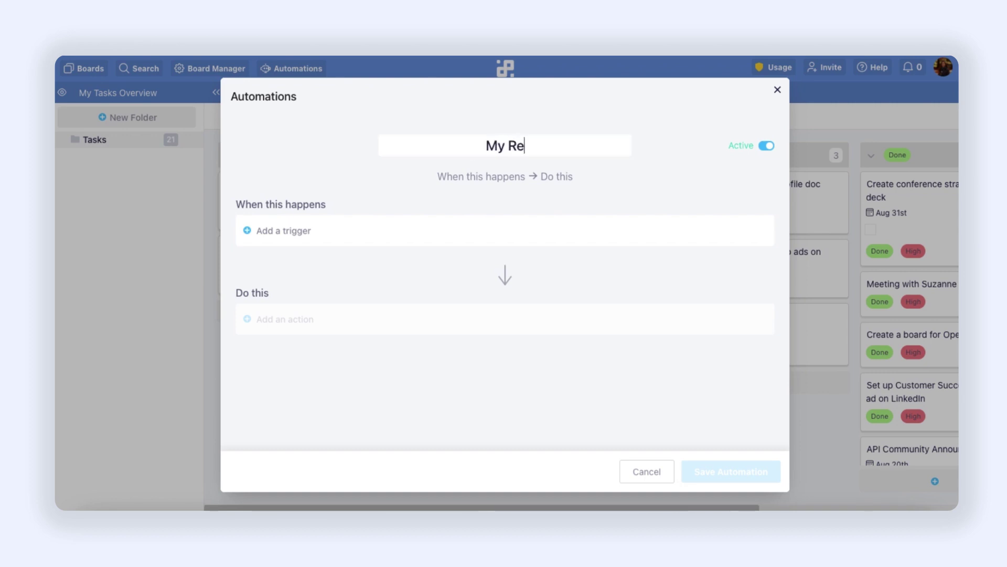
text(minder)
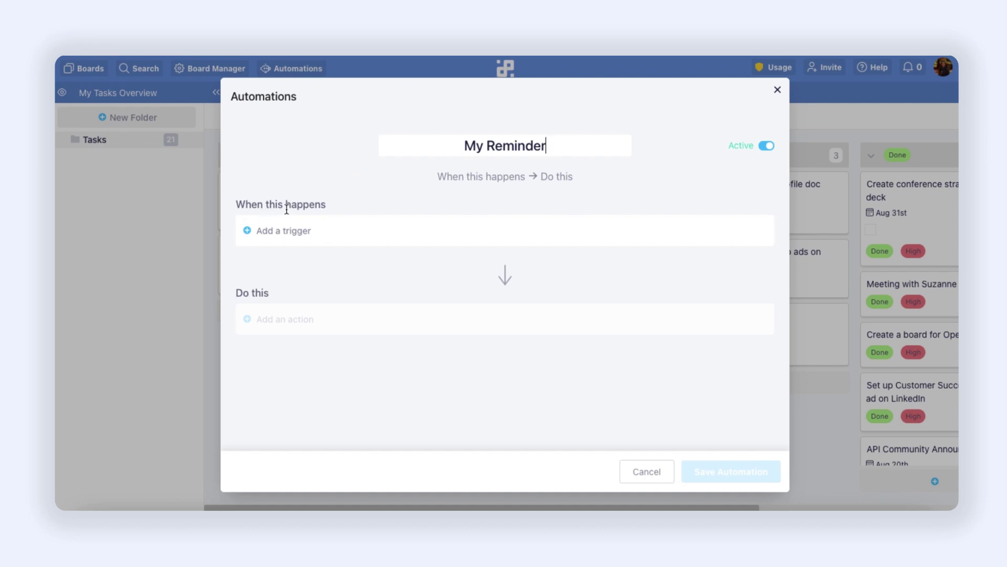
click(278, 231)
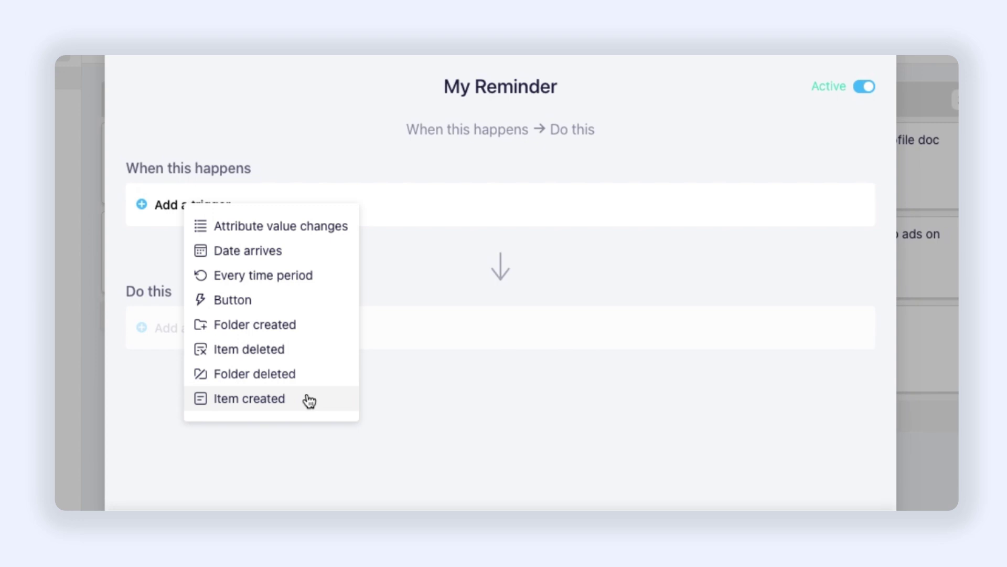
Set the trigger to Date arrives on Due Date, 1 day Before, at 08:00
click(247, 251)
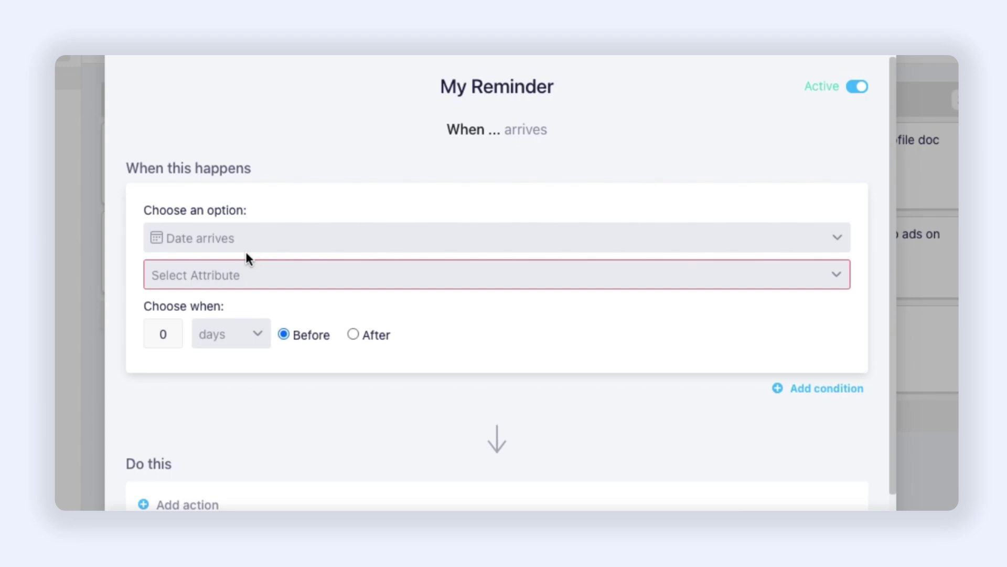
click(206, 283)
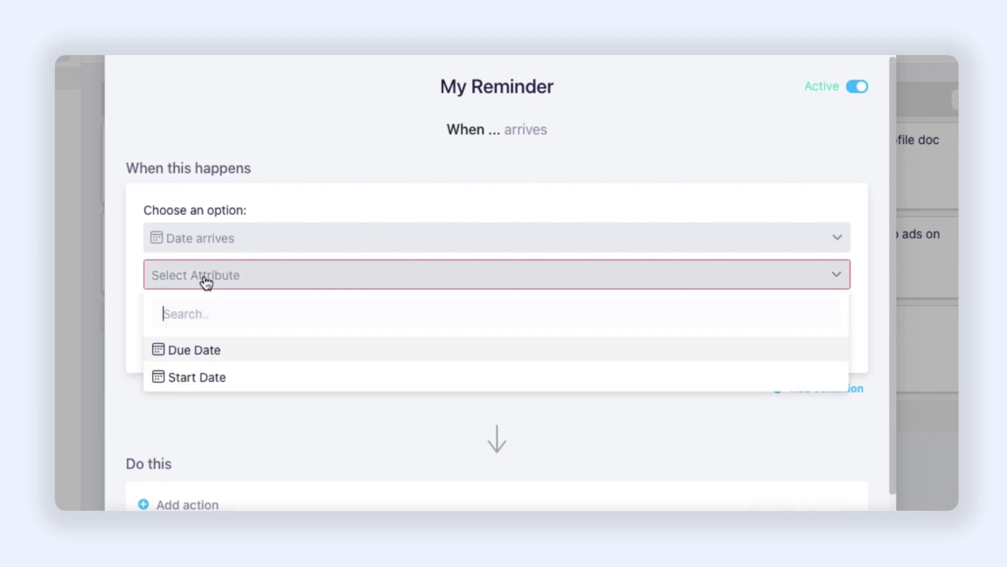
click(212, 359)
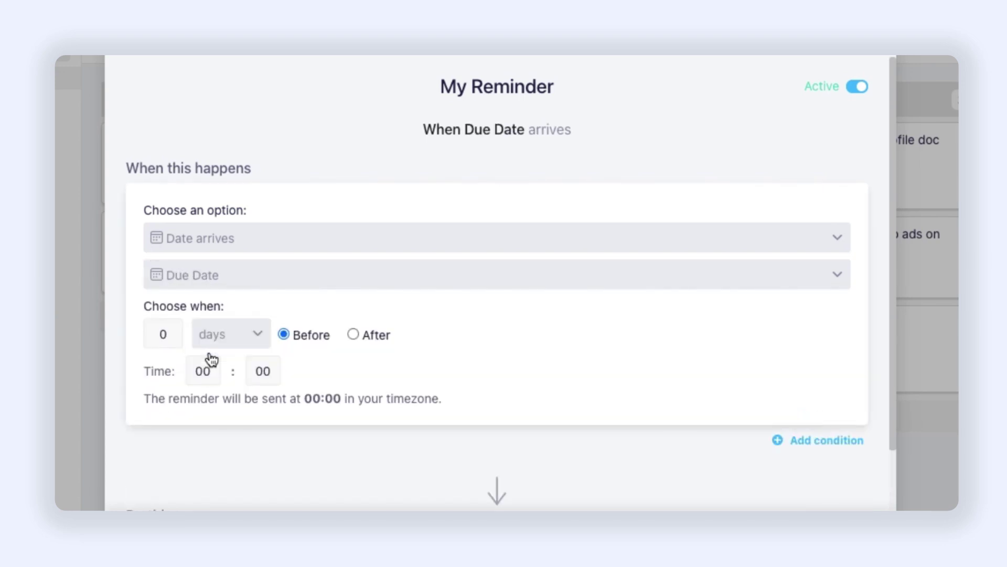
click(165, 336)
text(1)
click(209, 371)
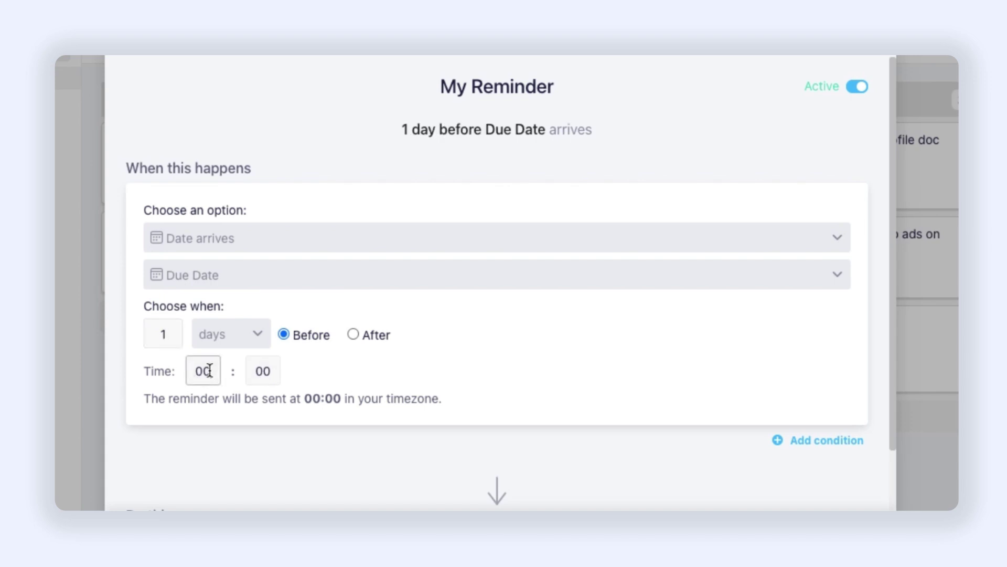
key(BackSpace)
key(BackSpace)
text(08)
click(453, 364)
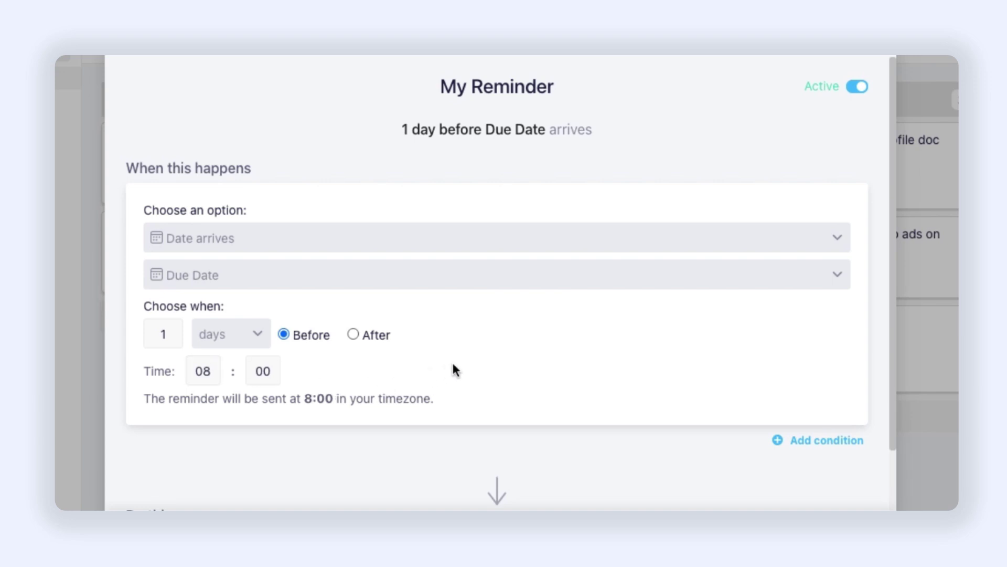
scroll(454, 369, down, 3)
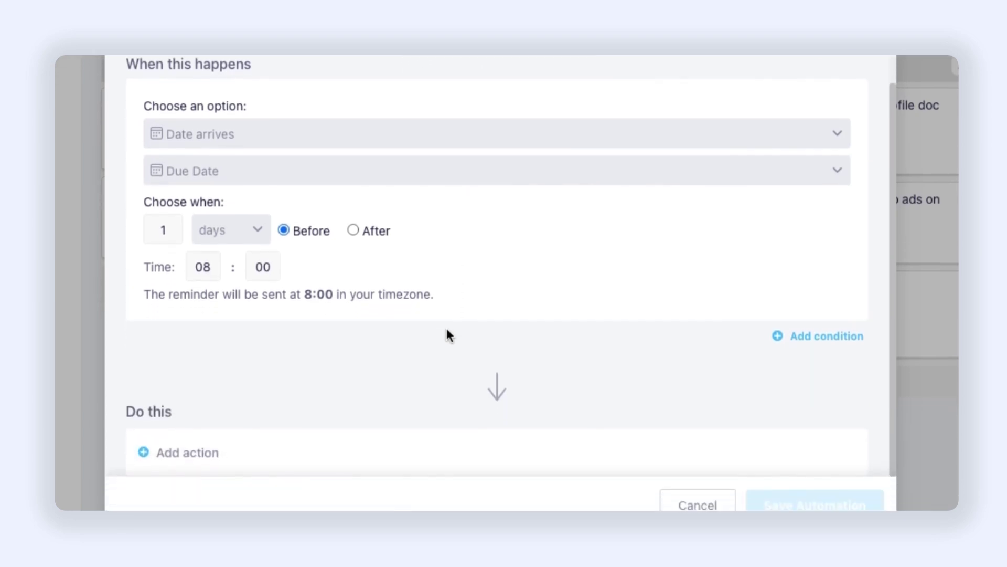
scroll(449, 334, down, 2)
Add a Send notification action addressed to one selected team member
click(200, 407)
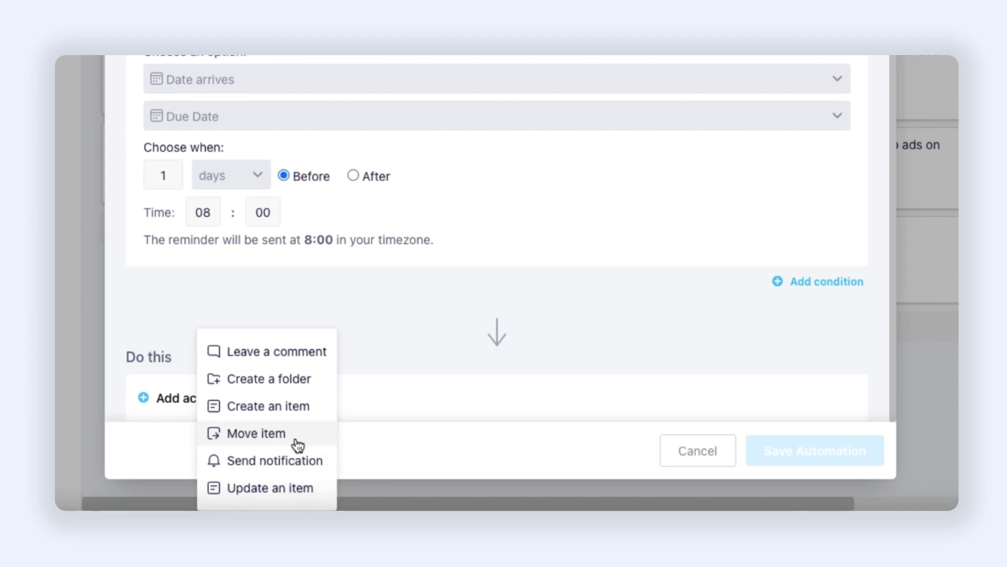
click(299, 461)
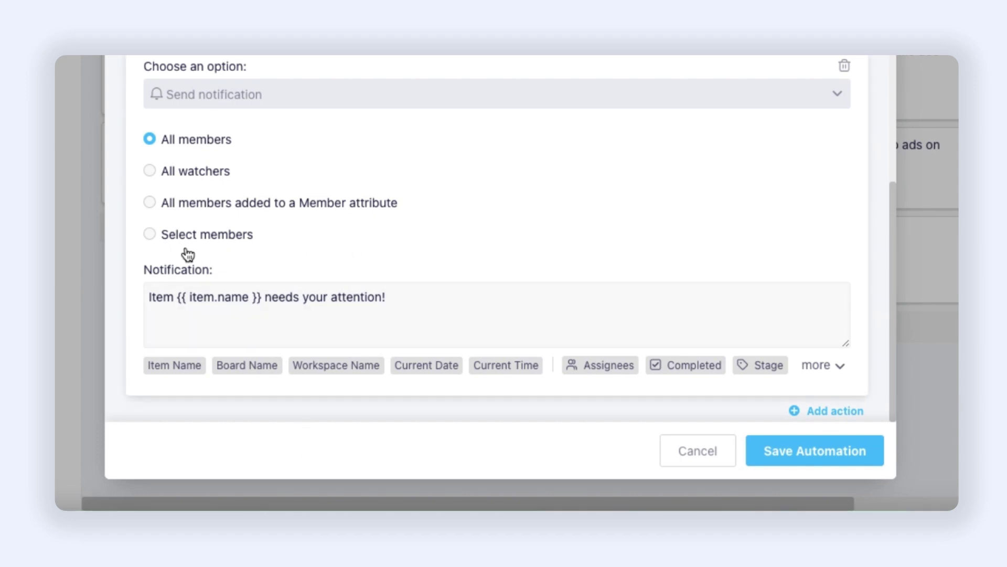
click(150, 237)
click(553, 236)
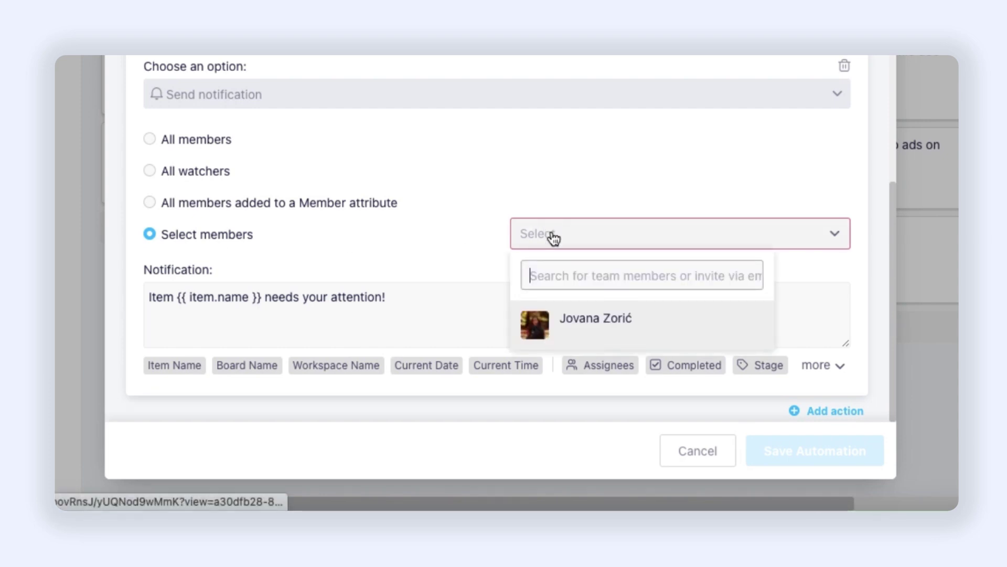
click(593, 320)
click(450, 253)
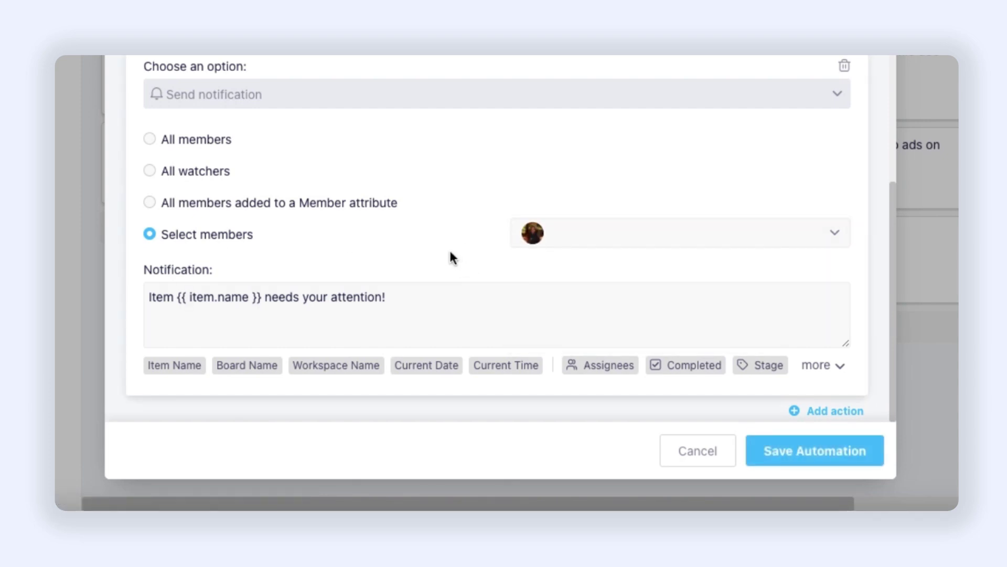
Change the notification text to 'This needs to be done today' followed by the Current Date
triple_click(347, 302)
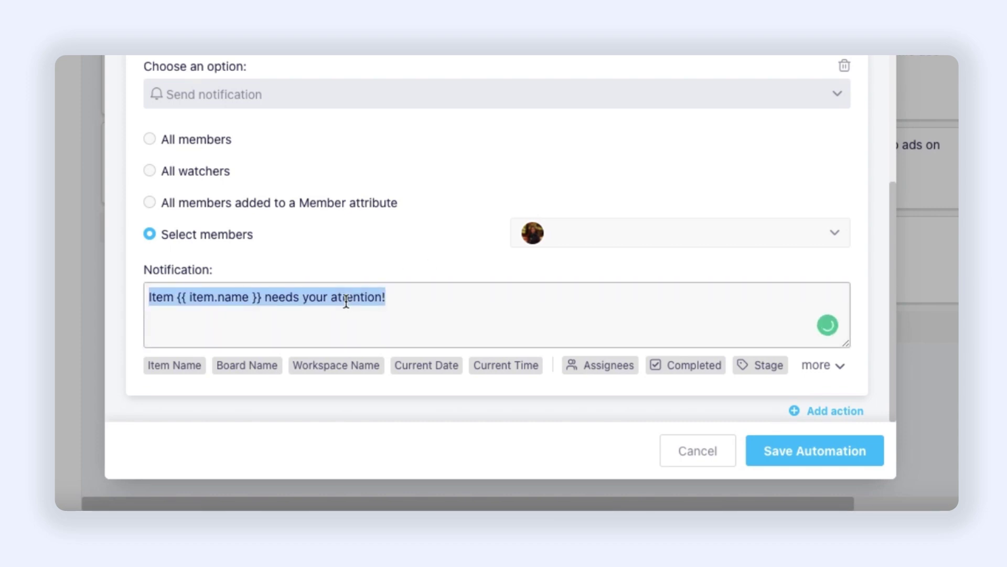
key(BackSpace)
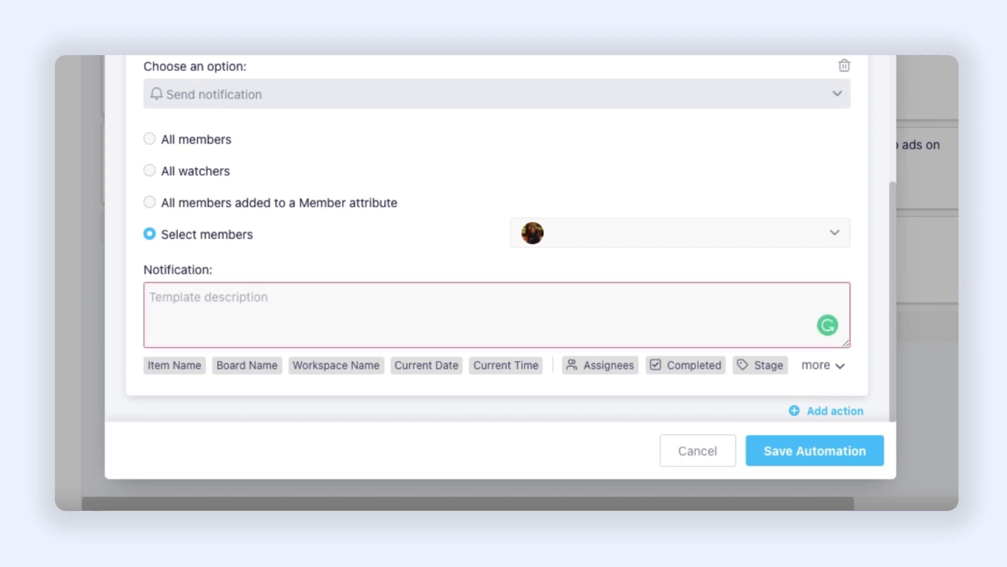
text(This)
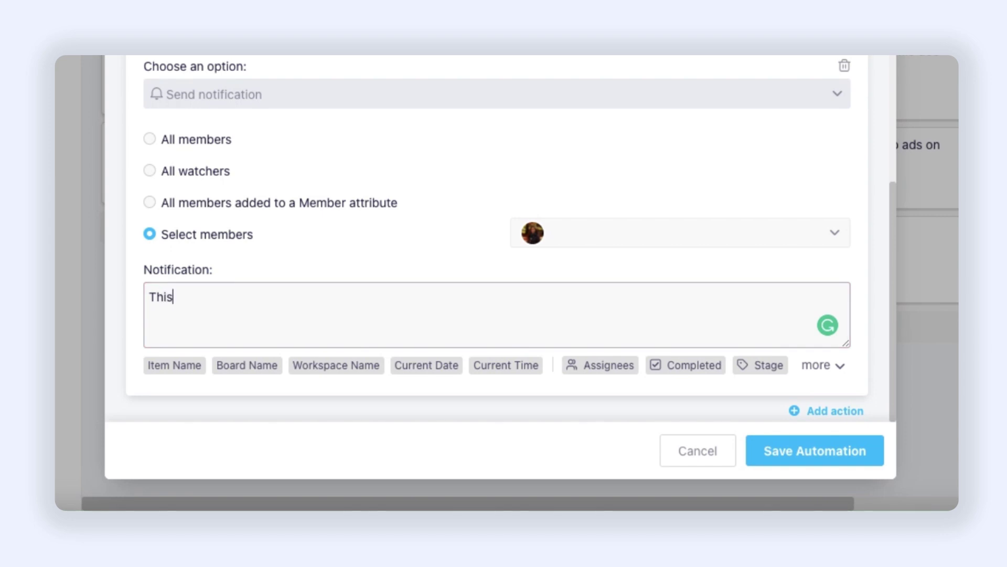
text( needs to be done today!)
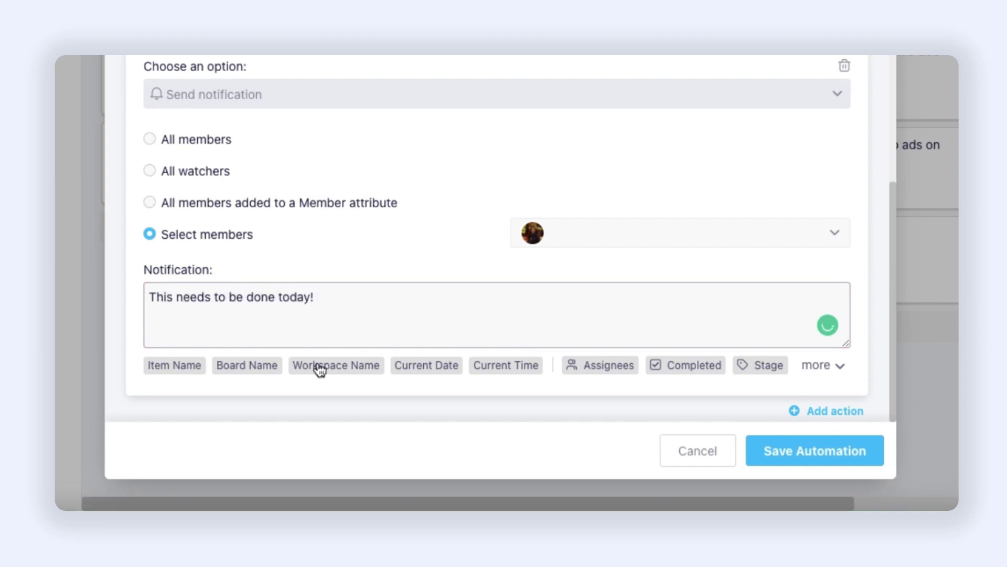
click(437, 375)
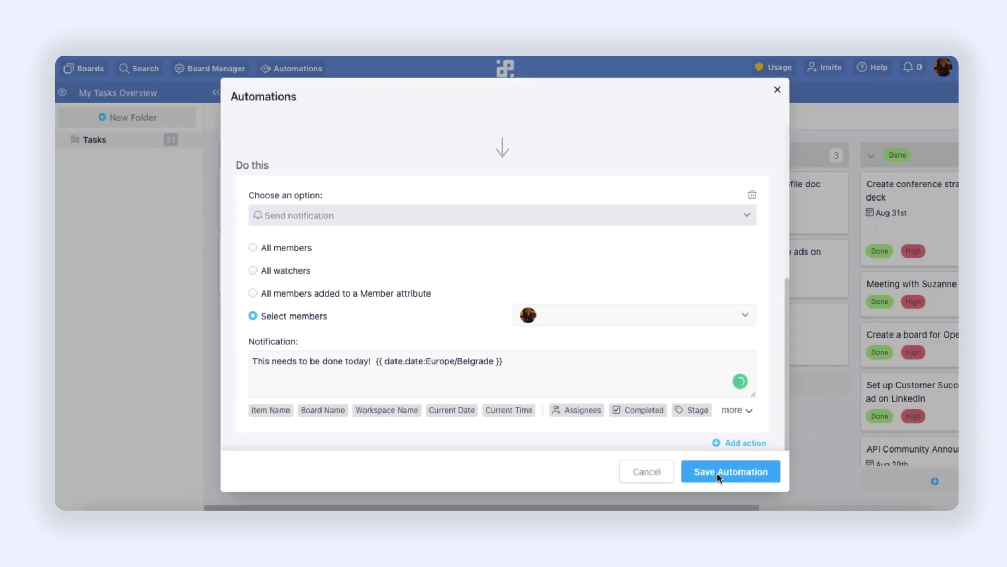
Save the My Reminder automation
click(790, 452)
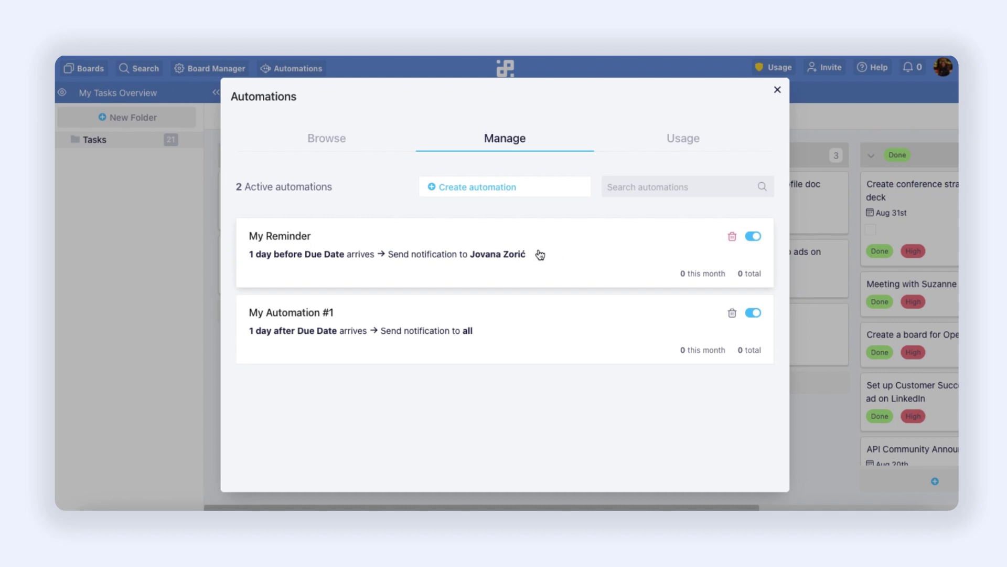
Reopen My Reminder for editing and add a new condition
click(501, 245)
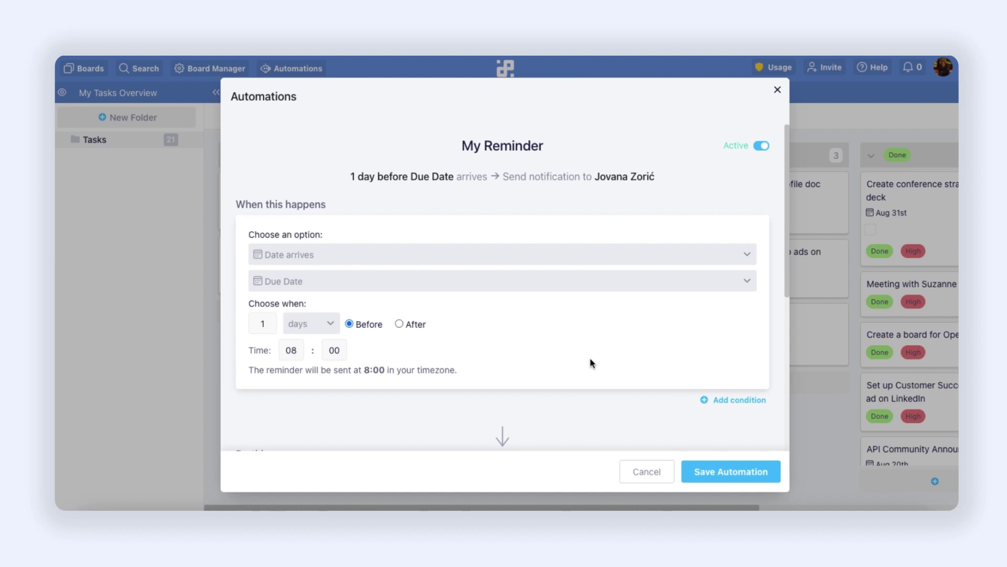
scroll(592, 363, down, 3)
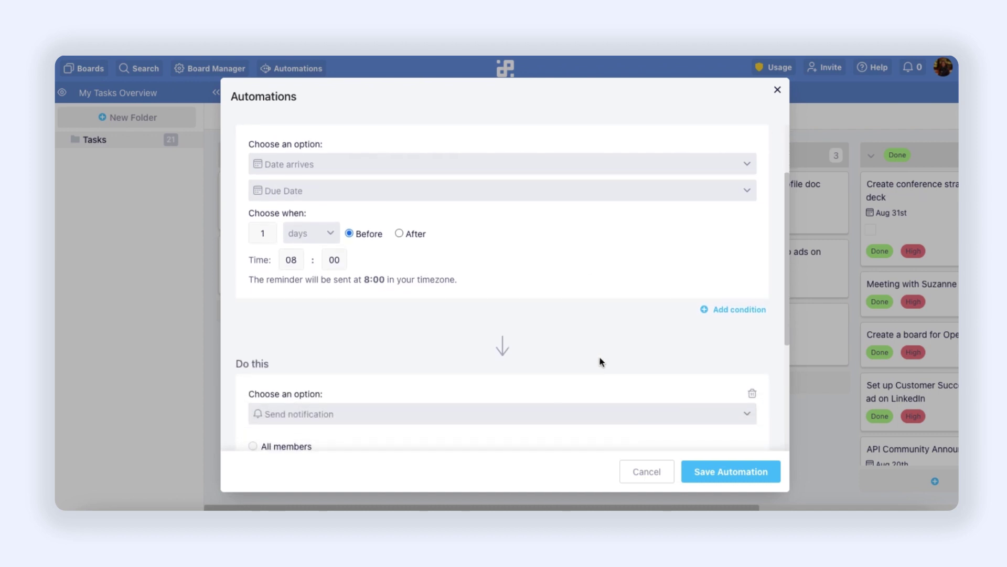
click(736, 313)
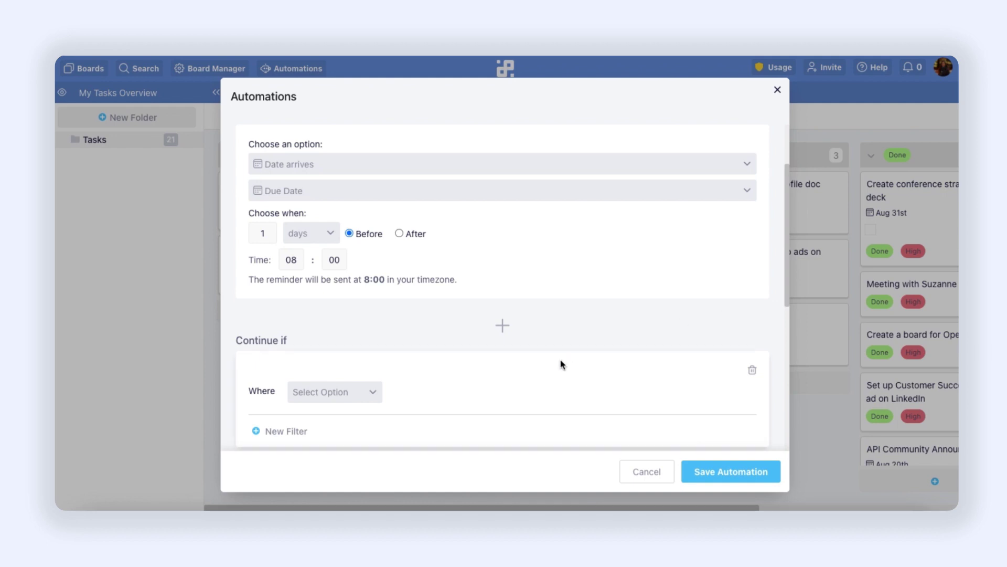
scroll(560, 364, down, 1)
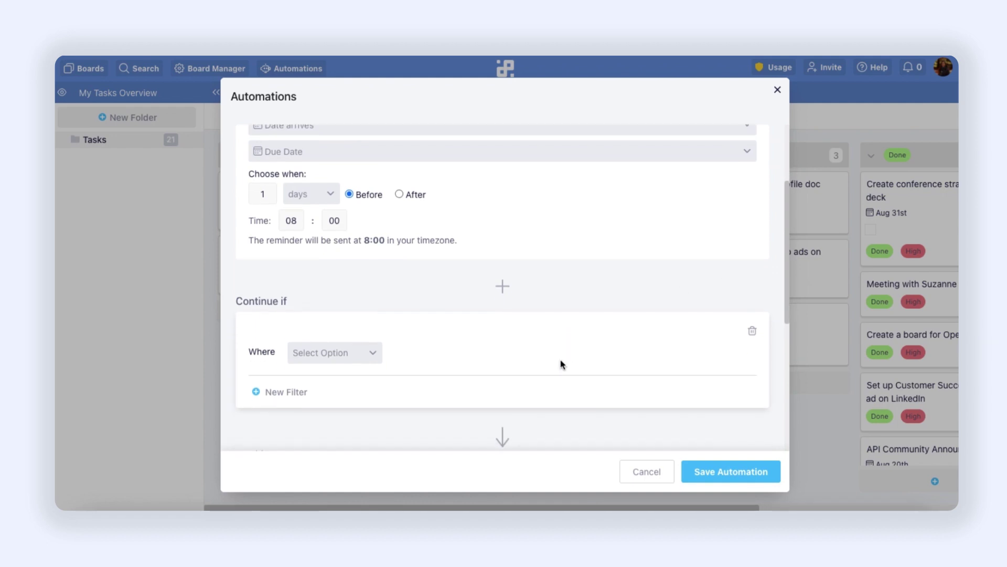
Set the condition to Priority is High and save the automation
click(340, 342)
text(prio)
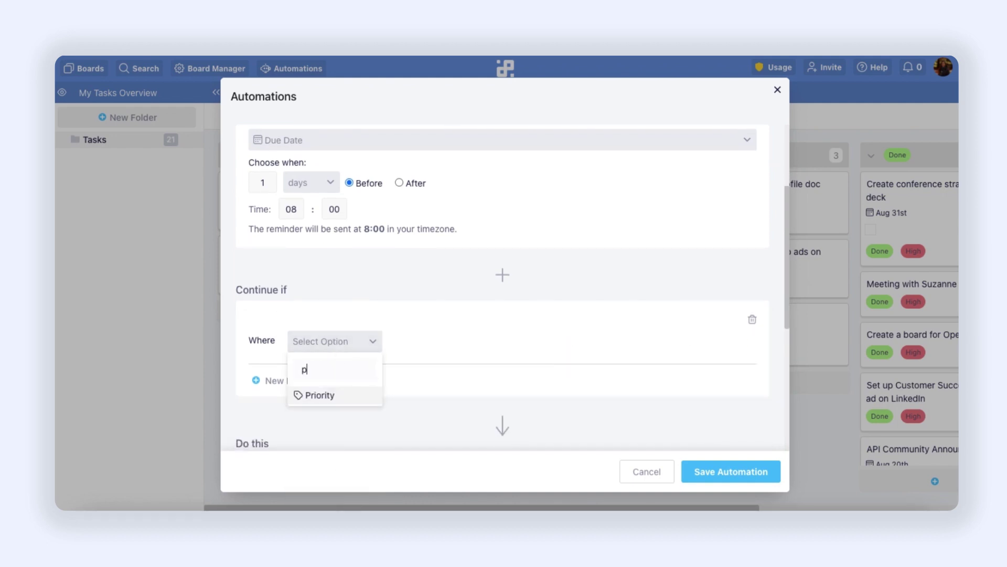
click(328, 398)
click(509, 337)
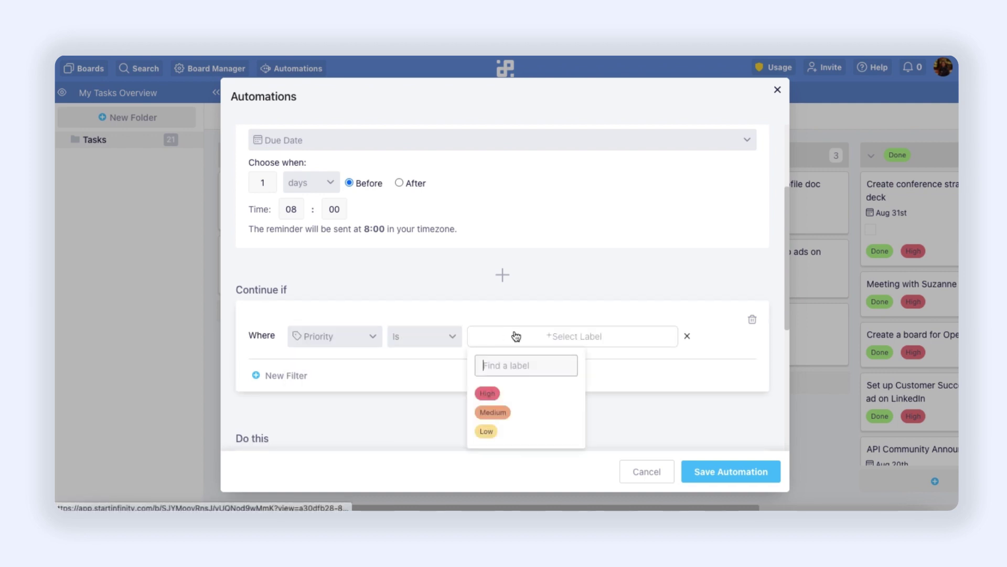
click(482, 392)
click(455, 383)
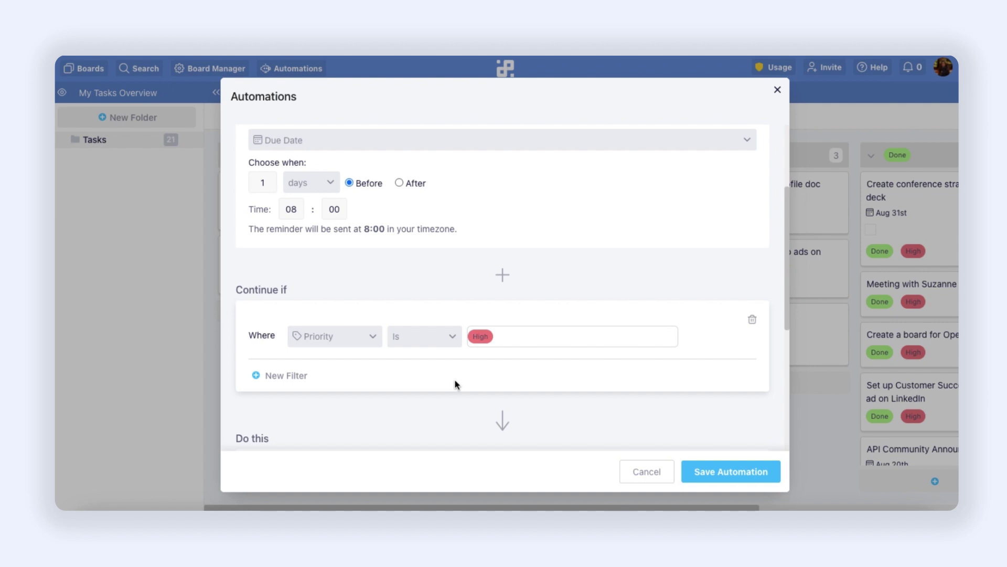
scroll(455, 383, down, 2)
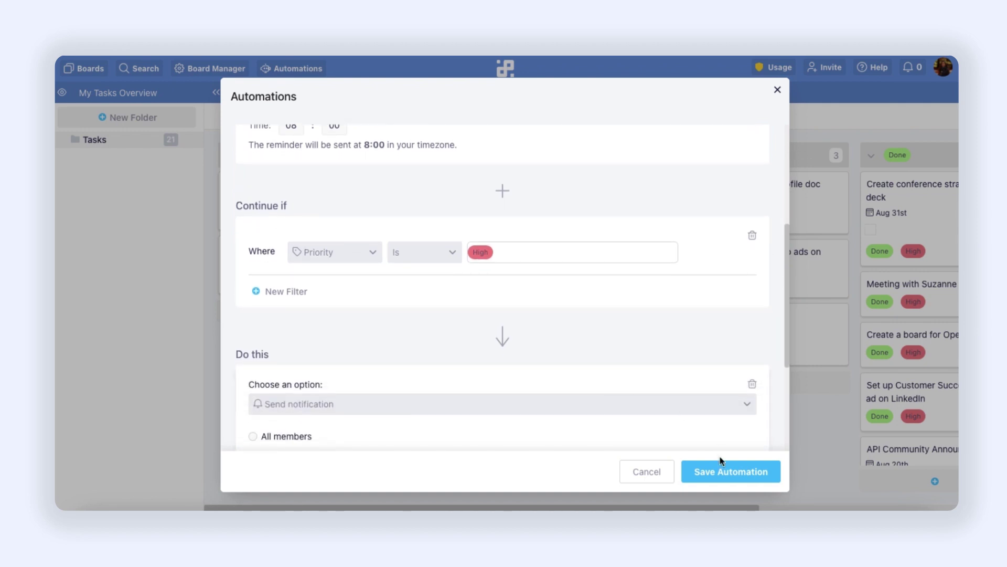
click(723, 474)
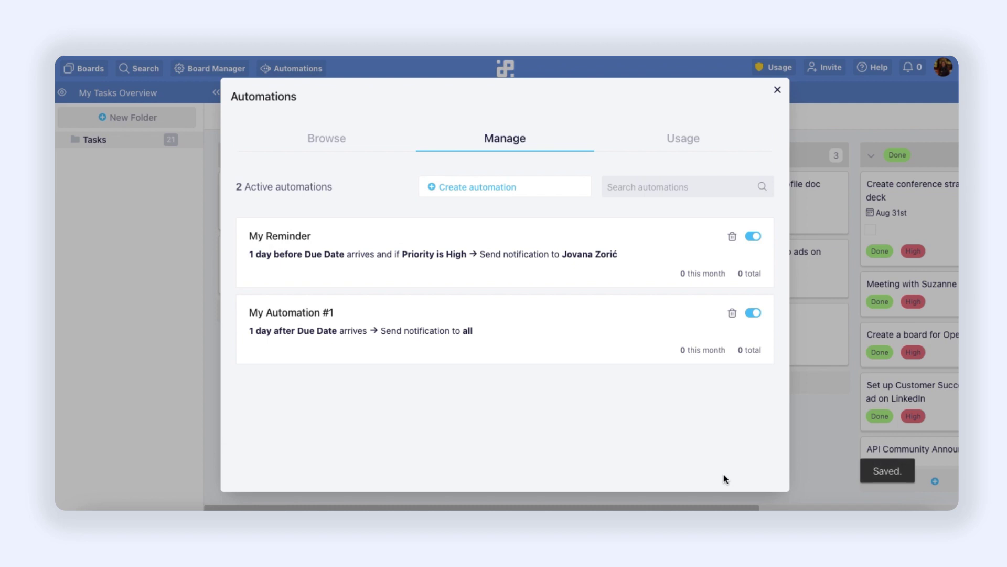